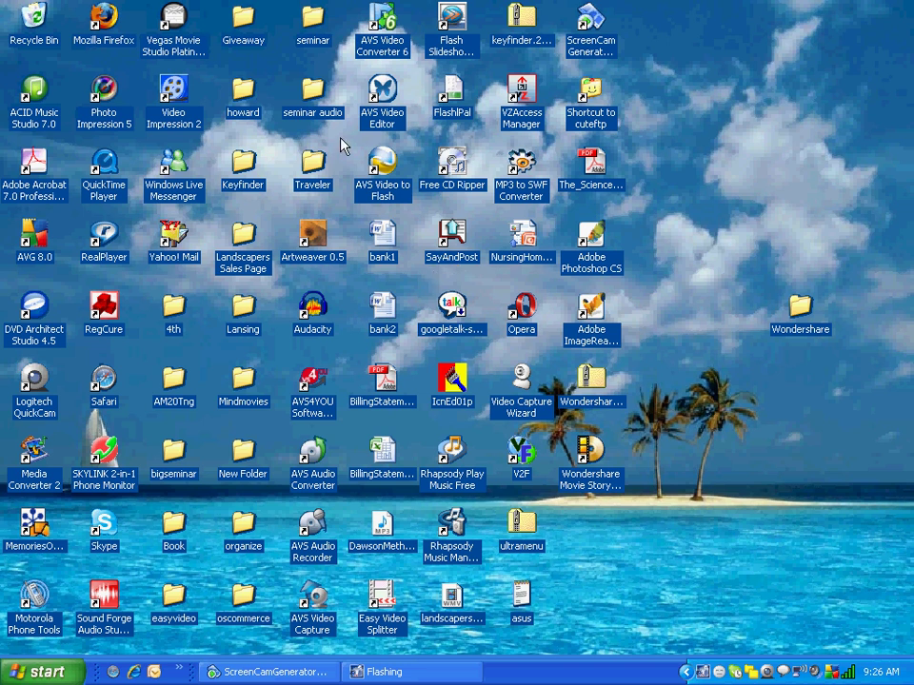
Open the Windows XP Start menu
left_click(50, 672)
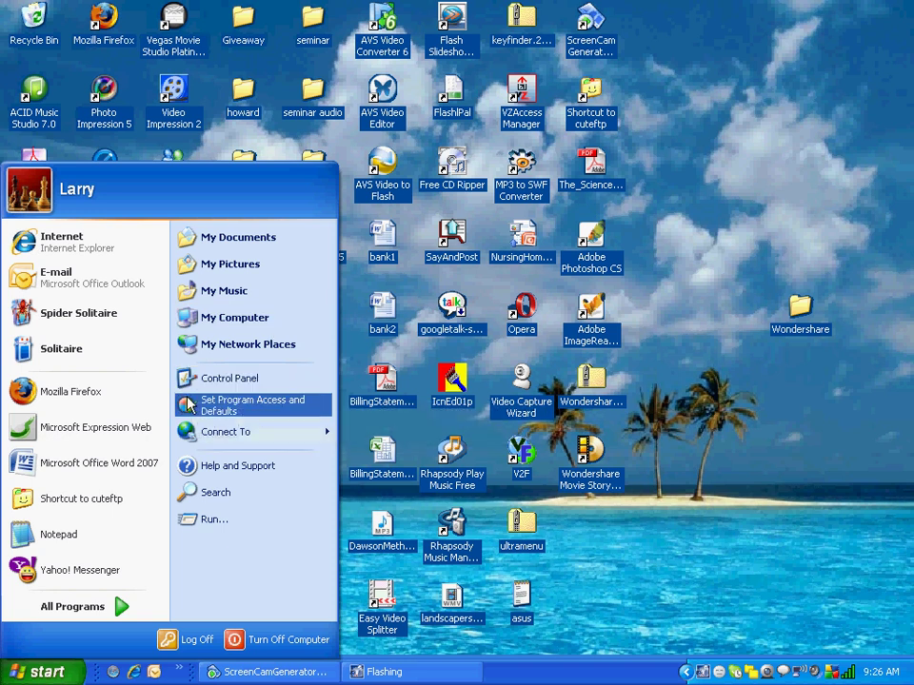
From My Computer, open the Local Disk (C:) Properties, showing 33.1 GB used and 78.6 GB free
left_click(212, 324)
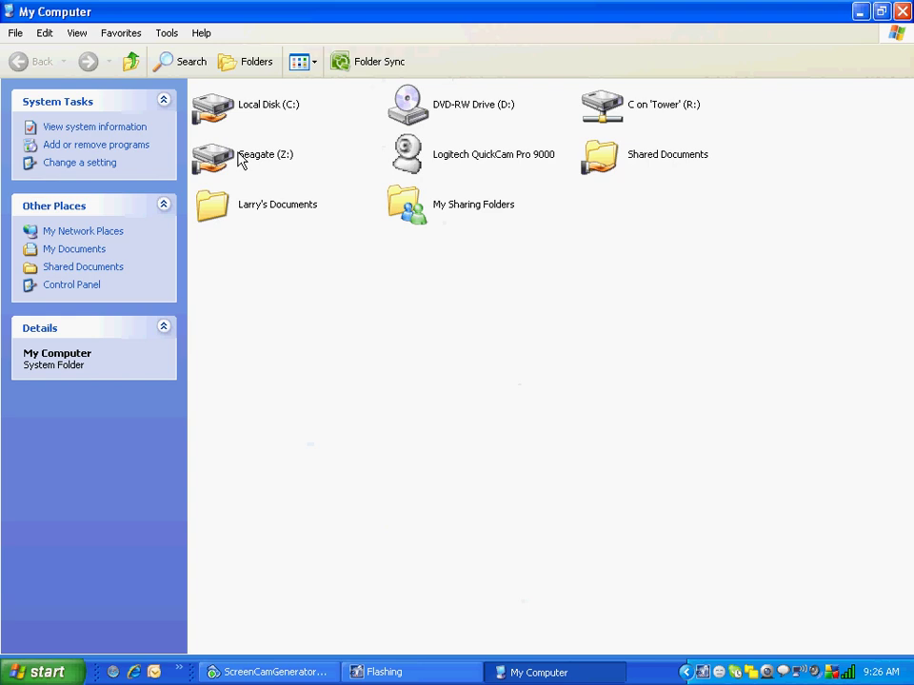
mouse_move(230, 122)
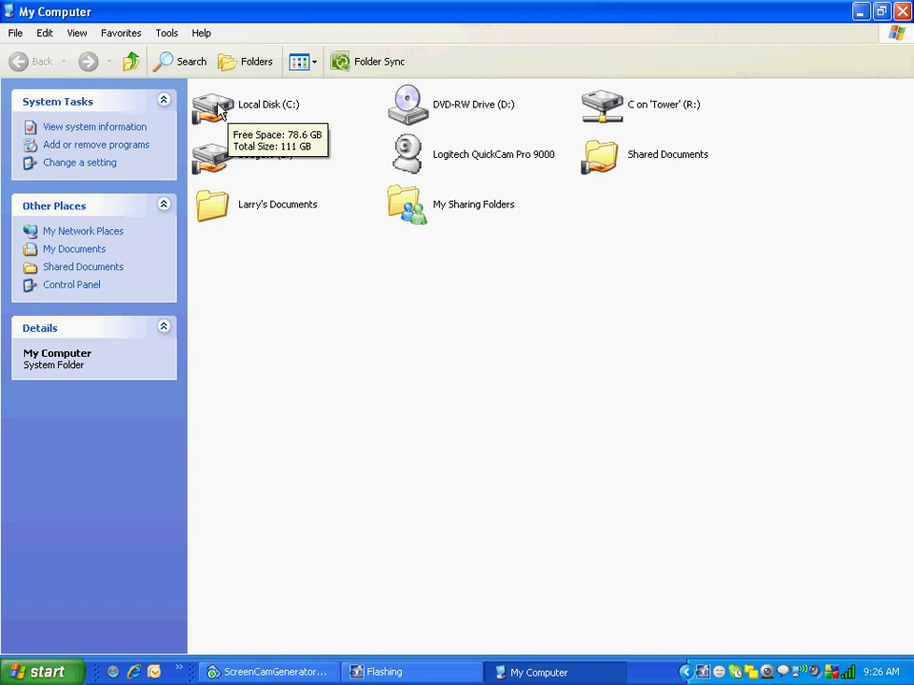
left_click(220, 111)
right_click(219, 105)
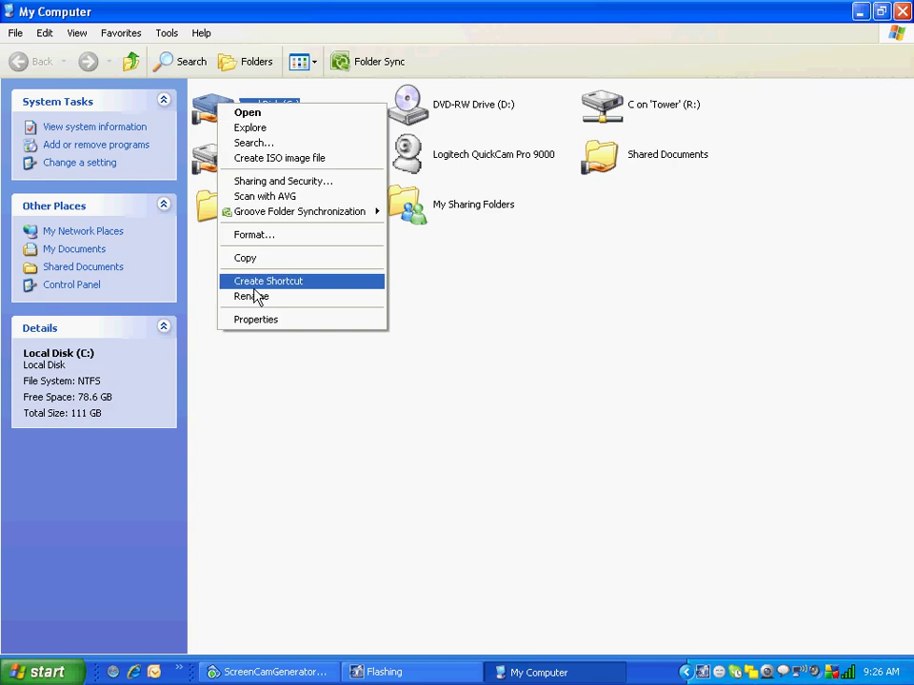
left_click(264, 321)
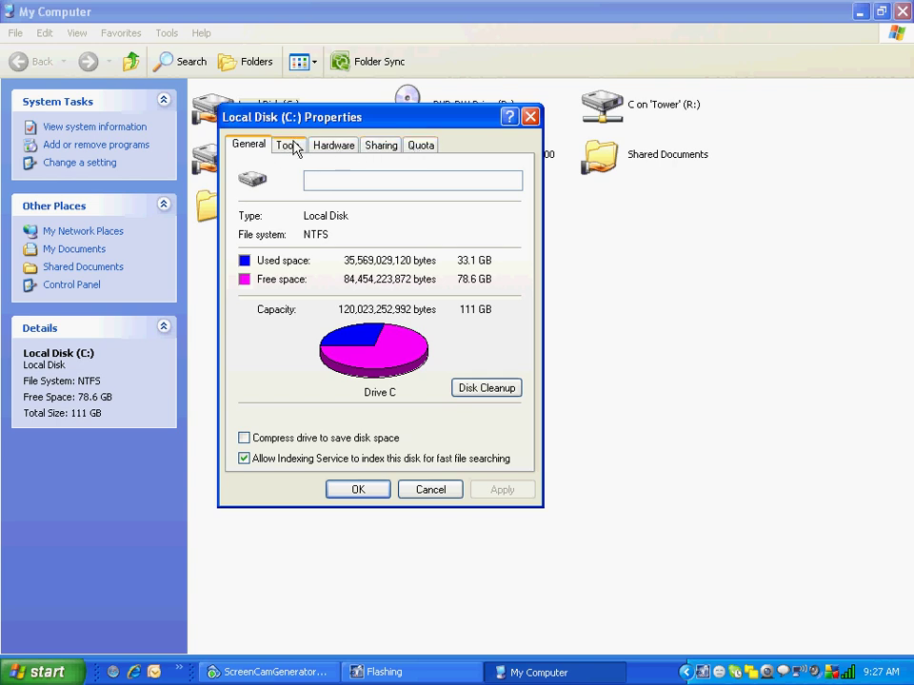
Run a disk check on C: with fix-errors and bad-sector recovery, declining scheduling at restart
left_click(286, 150)
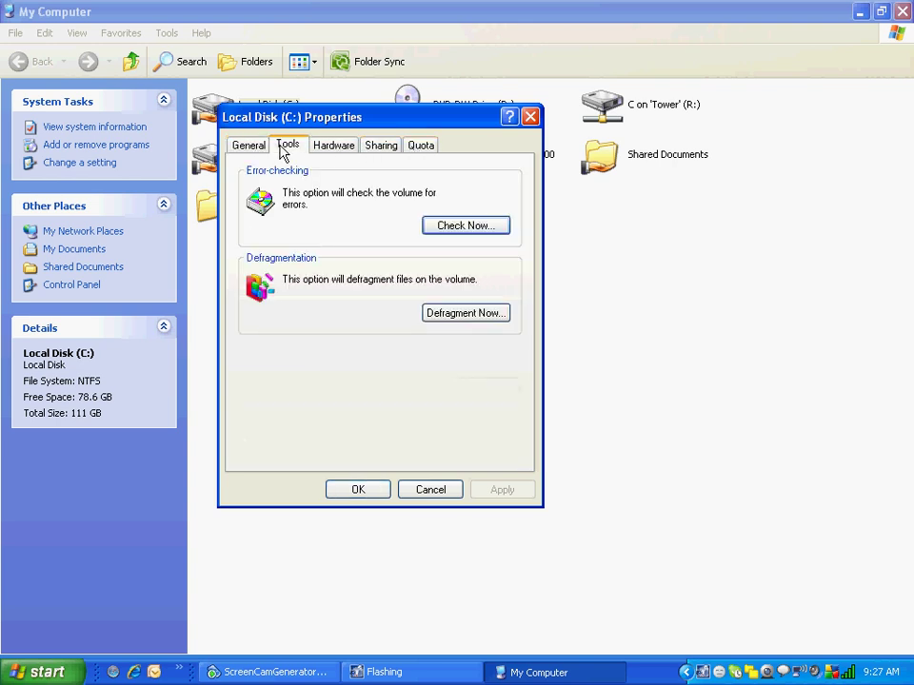
left_click(449, 231)
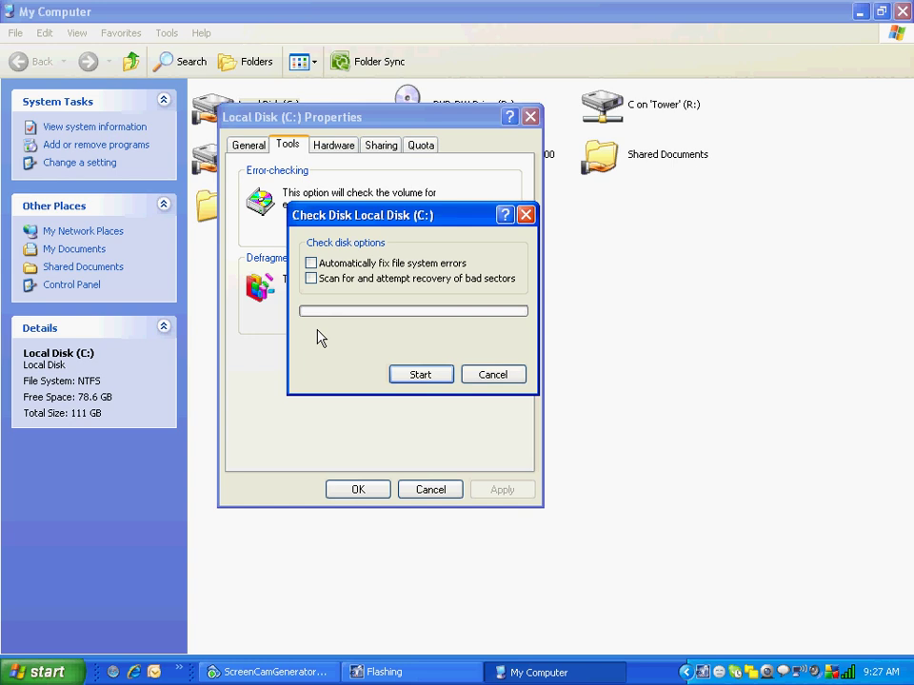
left_click(311, 279)
left_click(310, 264)
left_click(416, 377)
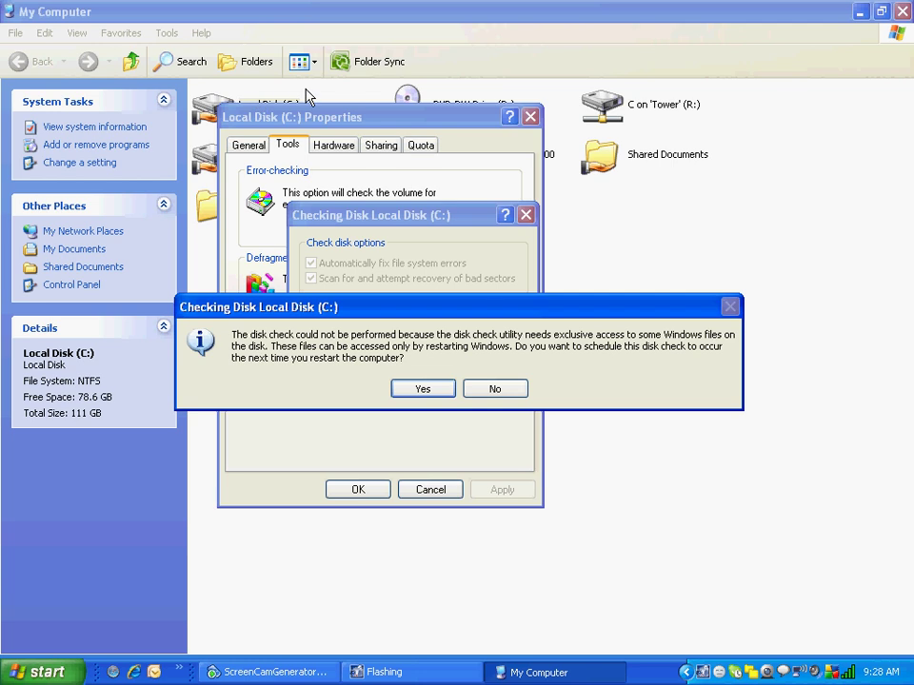
left_click(496, 392)
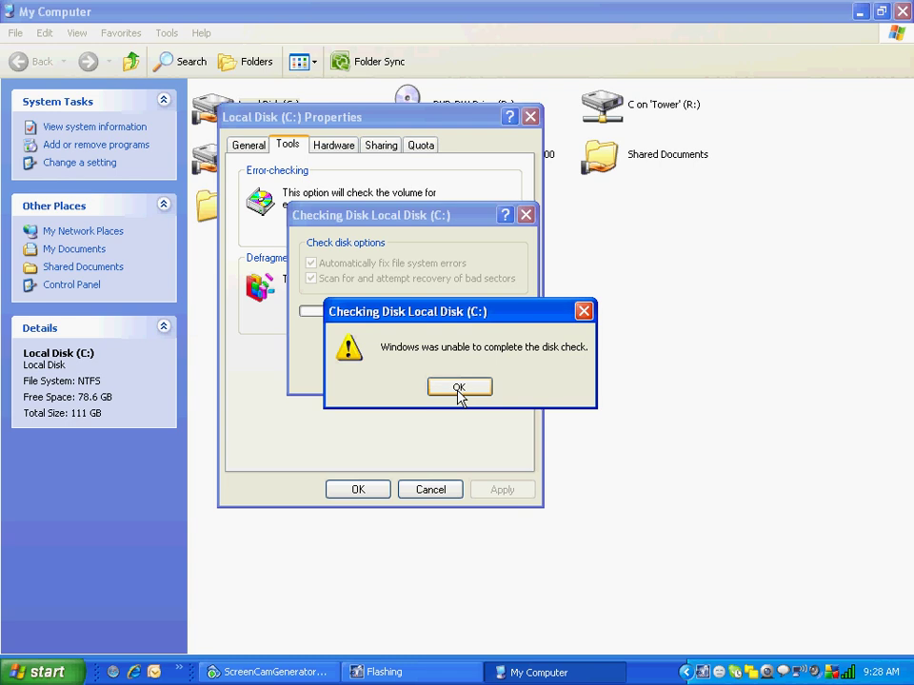
left_click(458, 390)
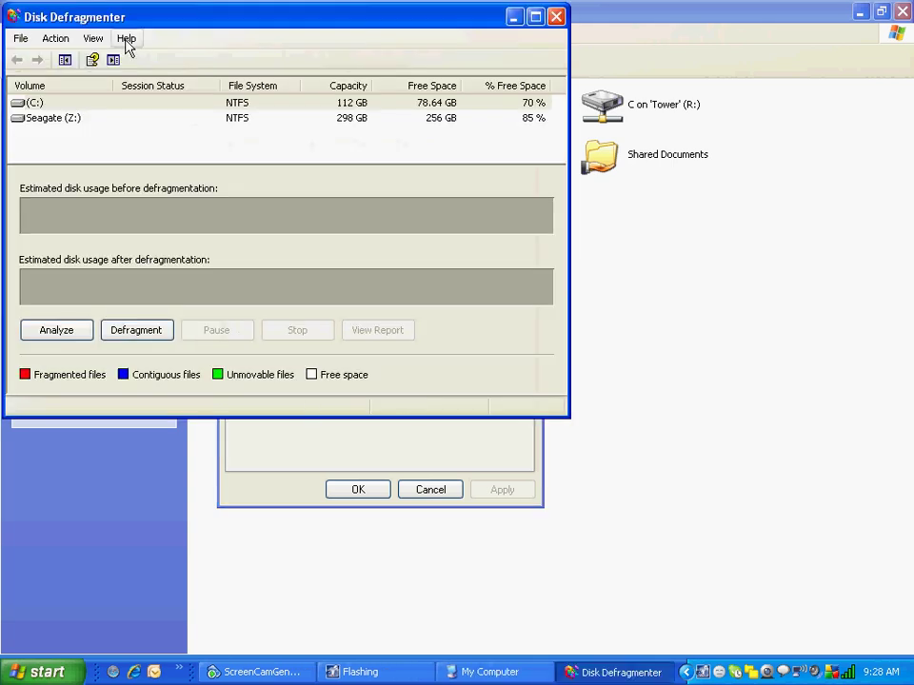
Analyze volume (C:) for fragmentation in Disk Defragmenter
left_click_drag(181, 21, 312, 53)
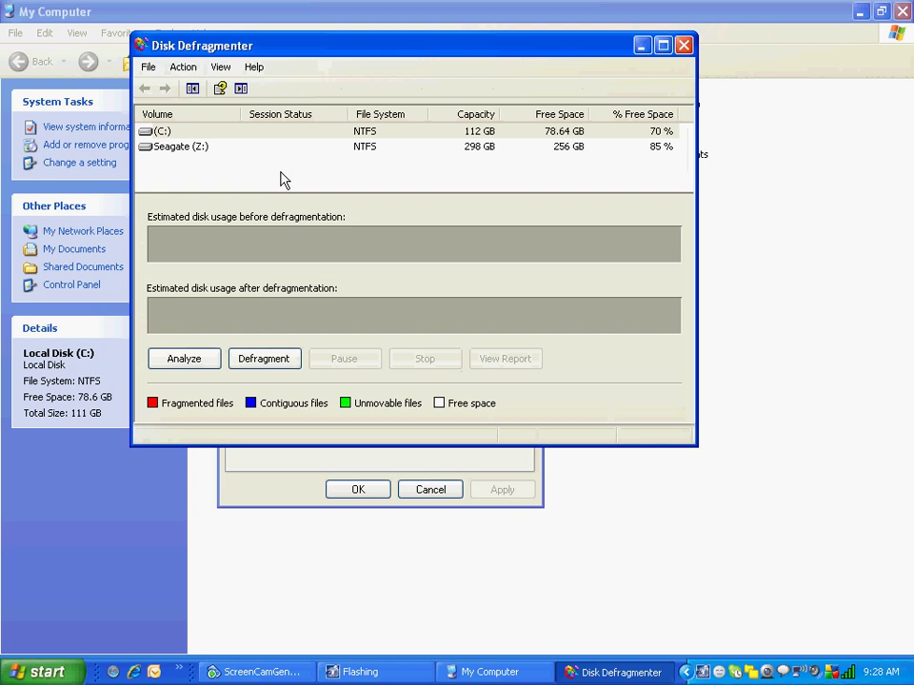
left_click(177, 133)
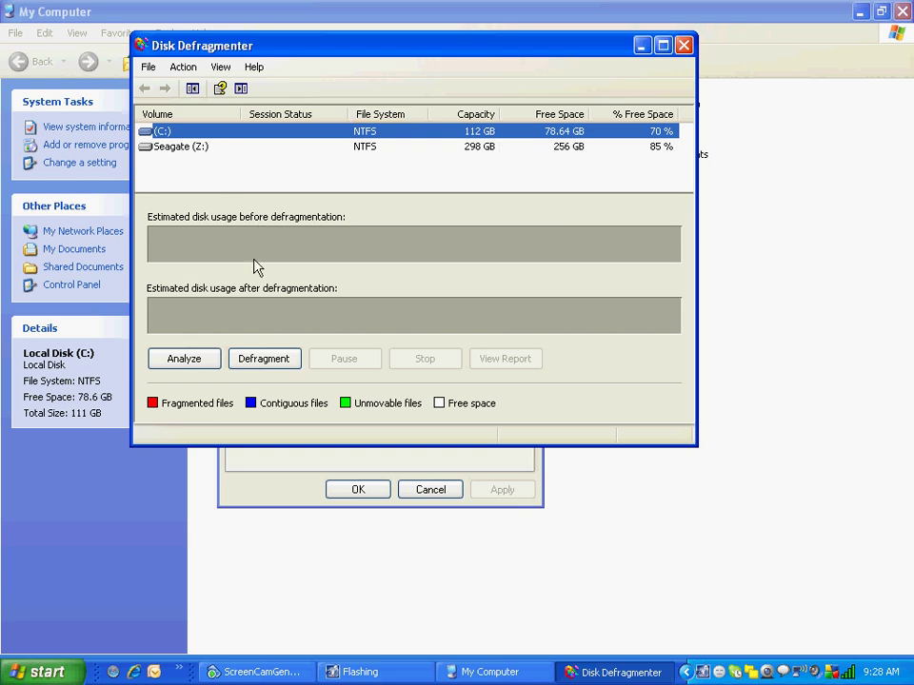
left_click(188, 365)
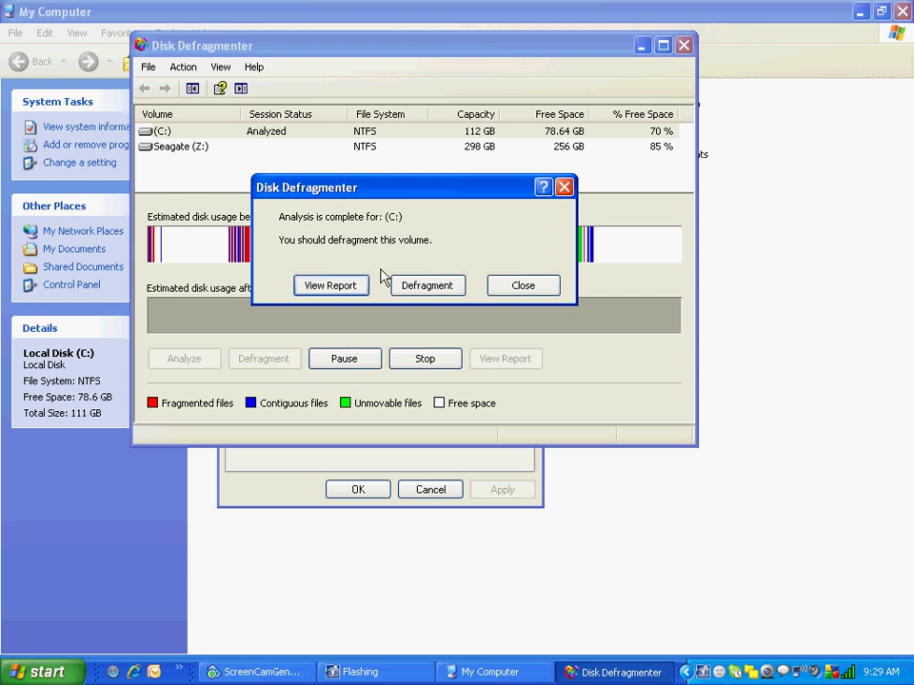
Begin defragmenting drive C: from the analysis report
left_click(426, 287)
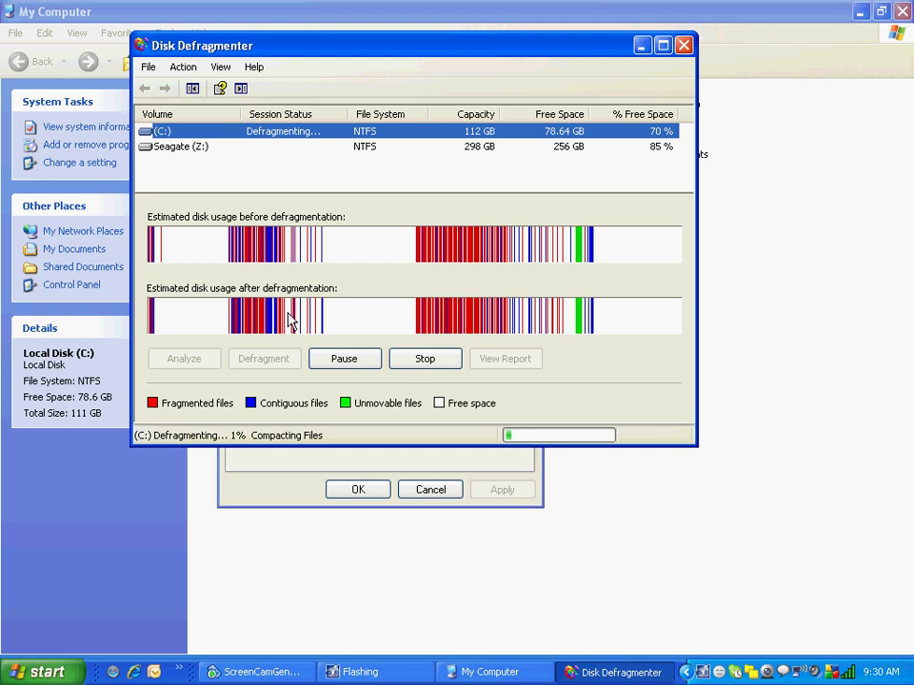
Stop the C: defragmentation, close Disk Defragmenter, and reopen Local Disk (C:) Properties
left_click(421, 362)
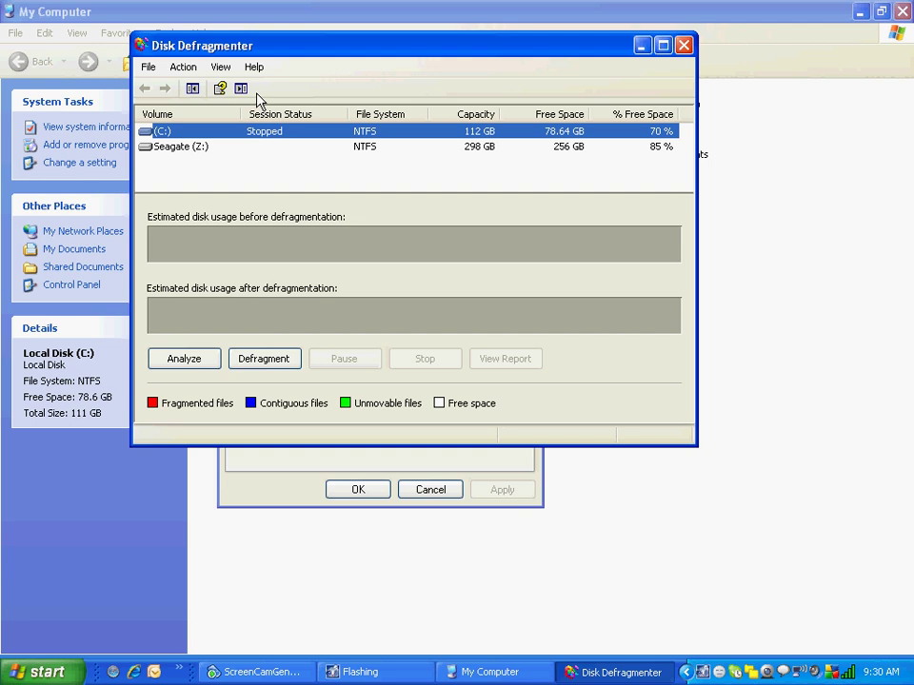
left_click(683, 45)
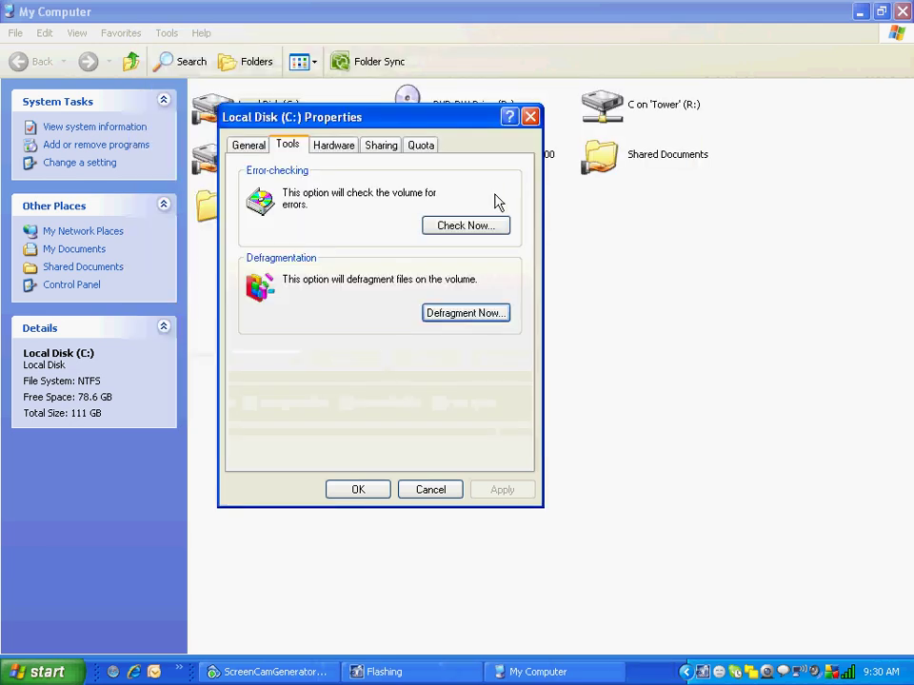
left_click(530, 118)
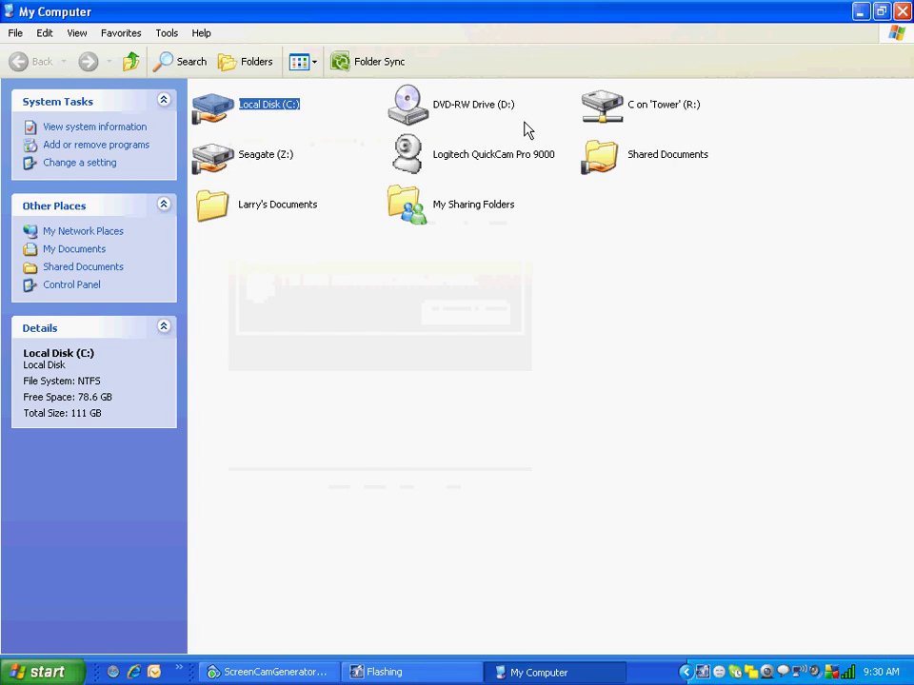
right_click(211, 104)
left_click(262, 318)
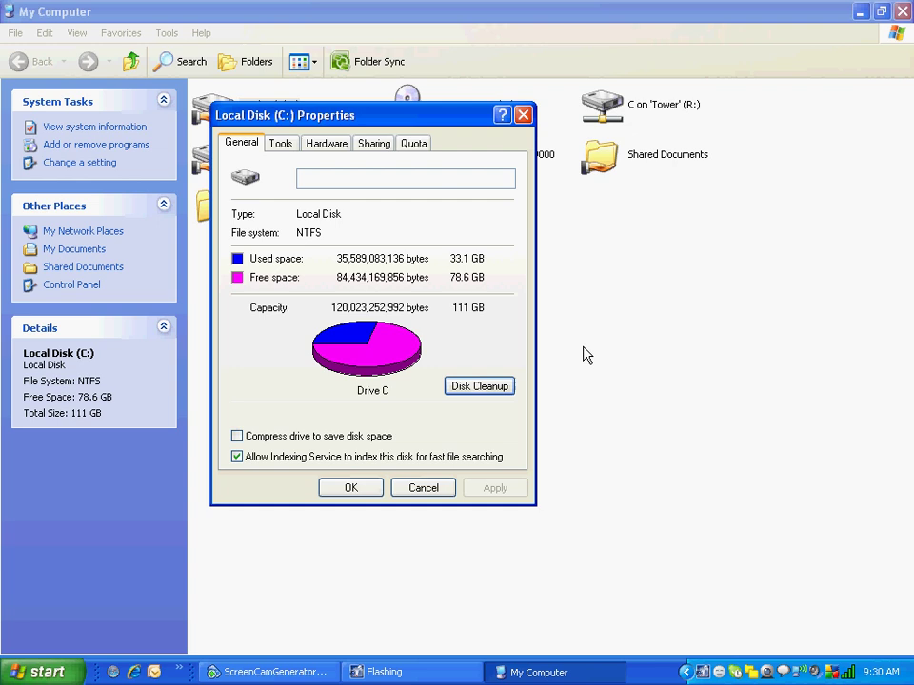
Run Disk Cleanup on C:, which calculates up to 1,579,623 KB that can be freed
left_click(478, 385)
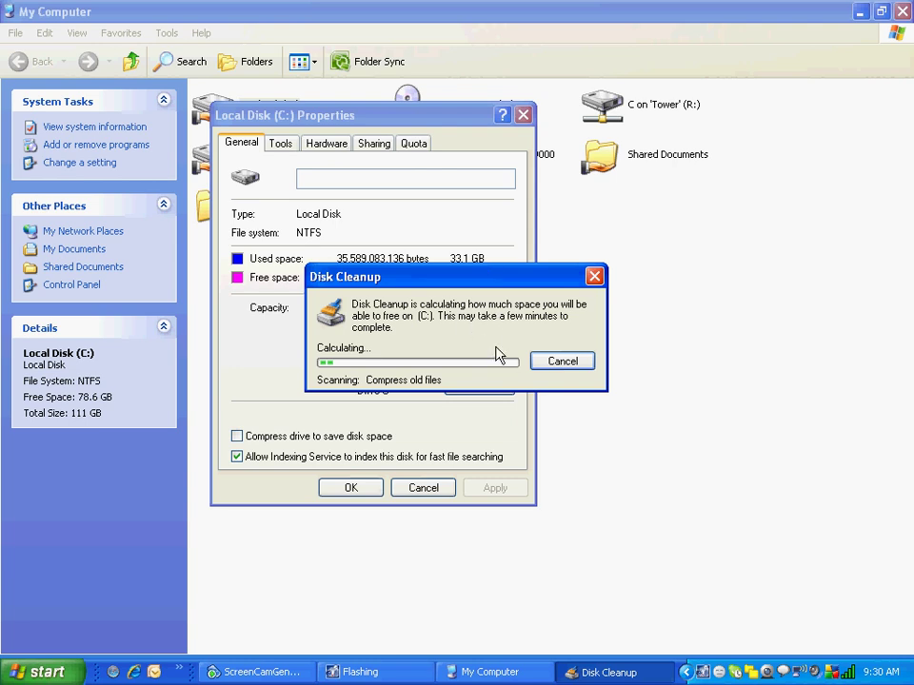
left_click_drag(430, 278, 656, 244)
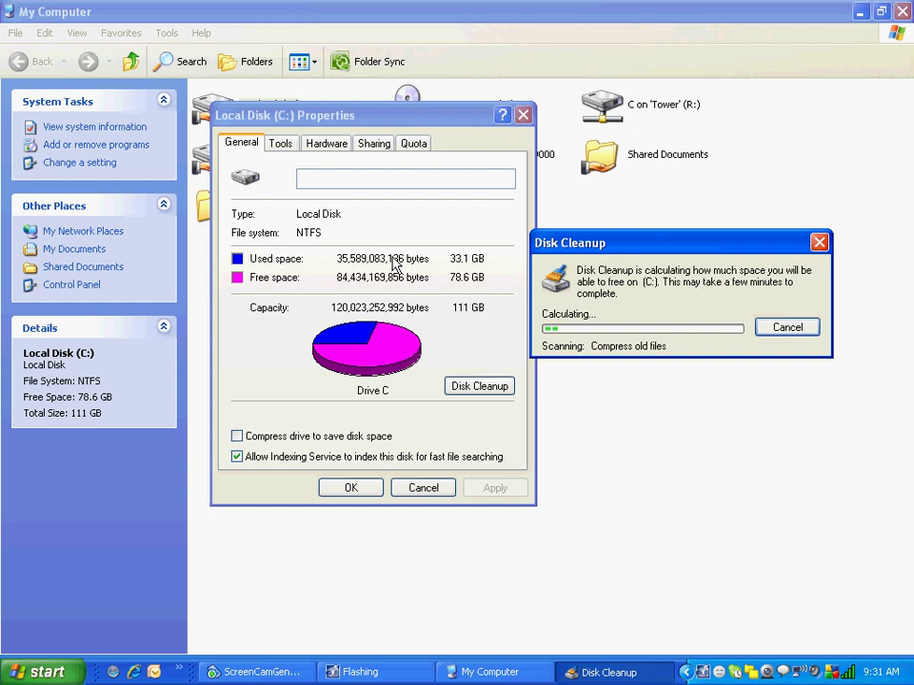
left_click_drag(683, 243, 414, 228)
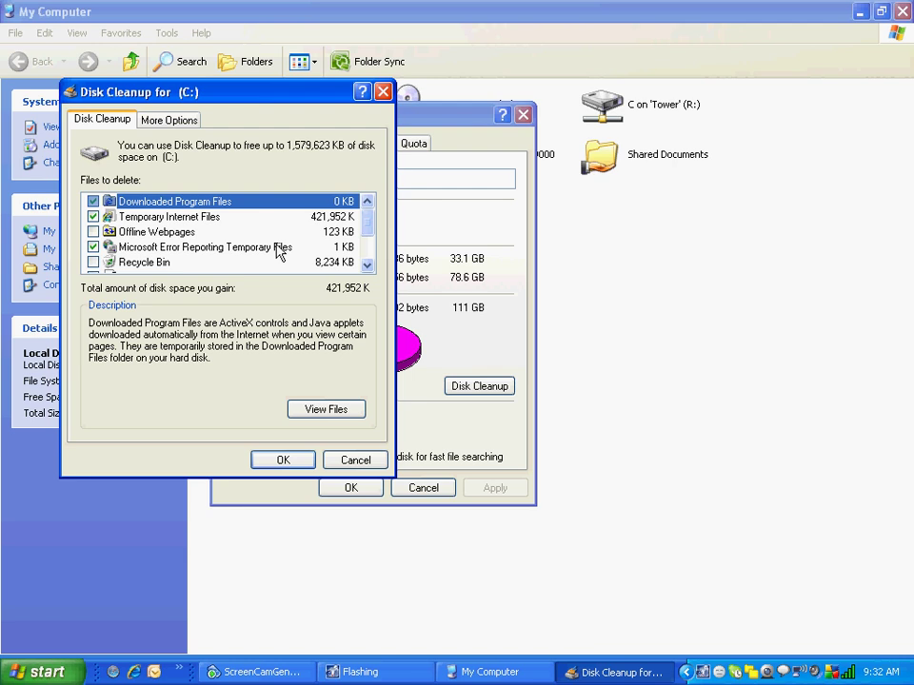
Add Compress old files (1,129,586 KB) to the cleanup, bringing space to gain to 1,551,538 KB
left_click(367, 269)
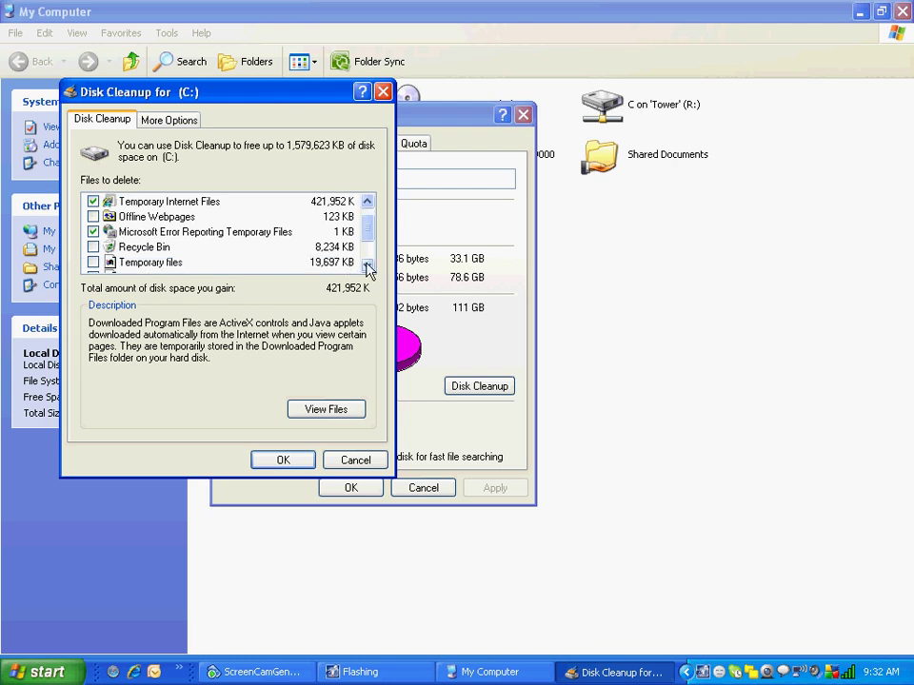
left_click(367, 269)
left_click(367, 270)
left_click(368, 271)
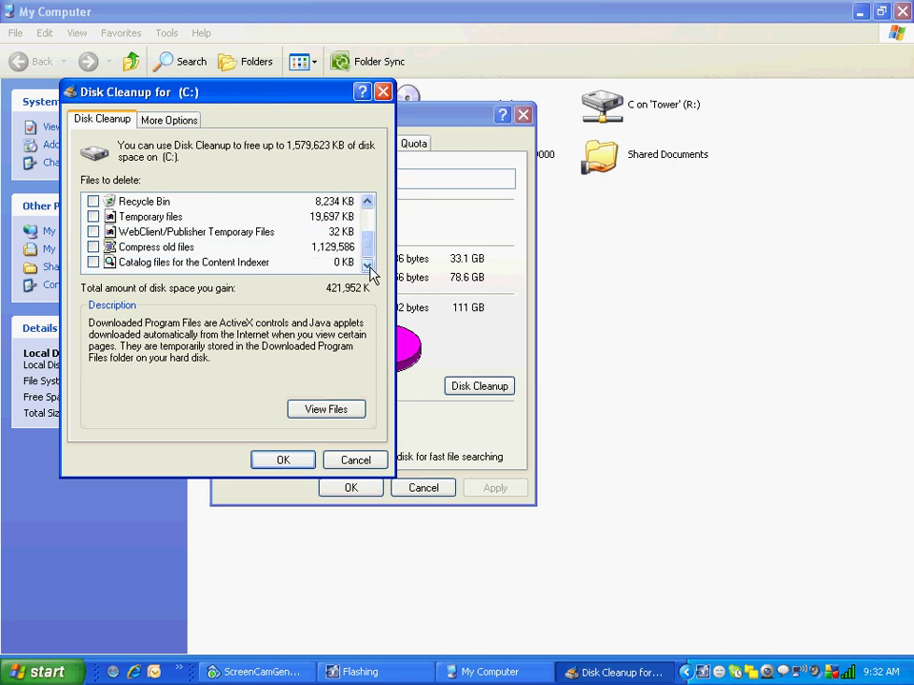
left_click(94, 248)
scroll(370, 252, "up", 1)
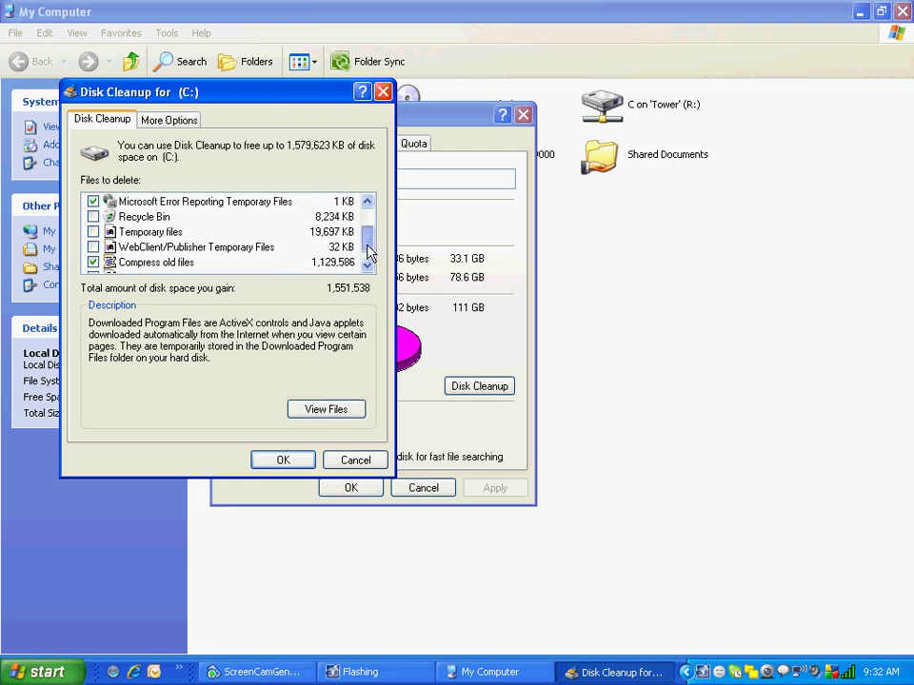
scroll(370, 249, "up", 3)
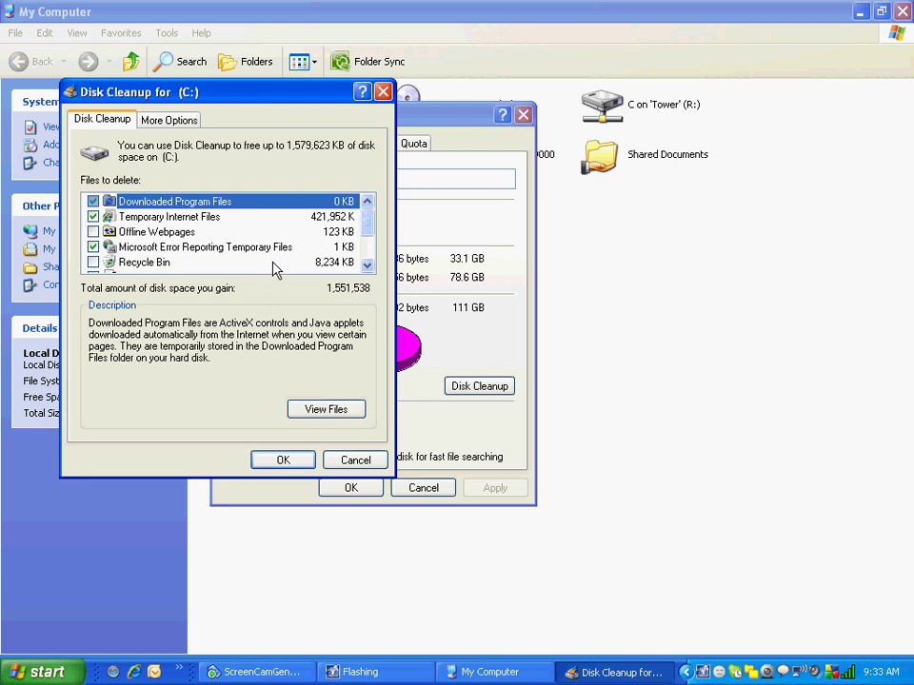
left_click(368, 267)
left_click(367, 267)
left_click(367, 267)
left_click(368, 267)
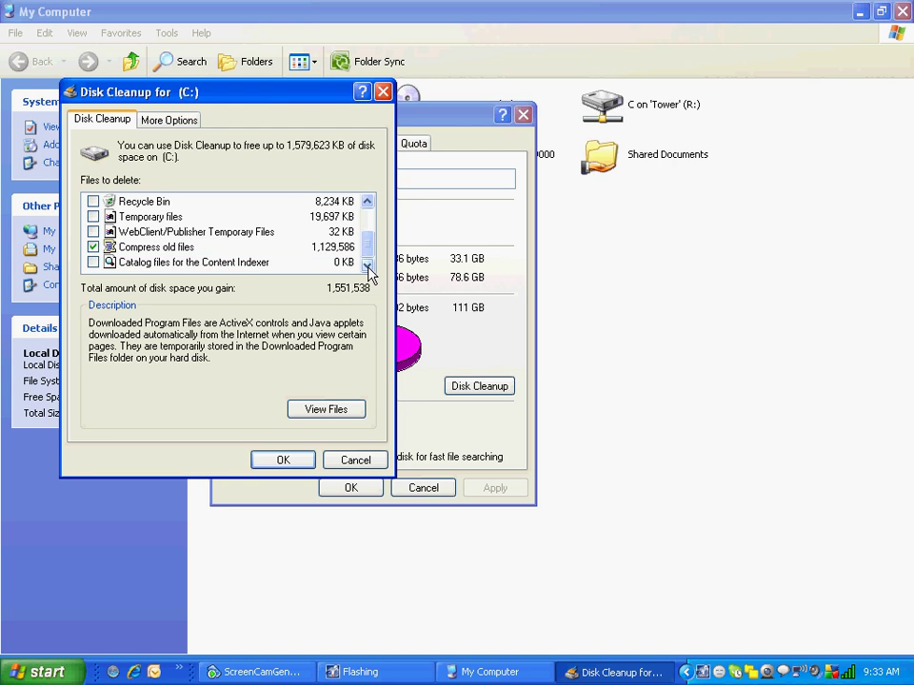
Cancel Disk Cleanup without deleting anything and close the Local Disk (C:) Properties dialog
left_click(354, 460)
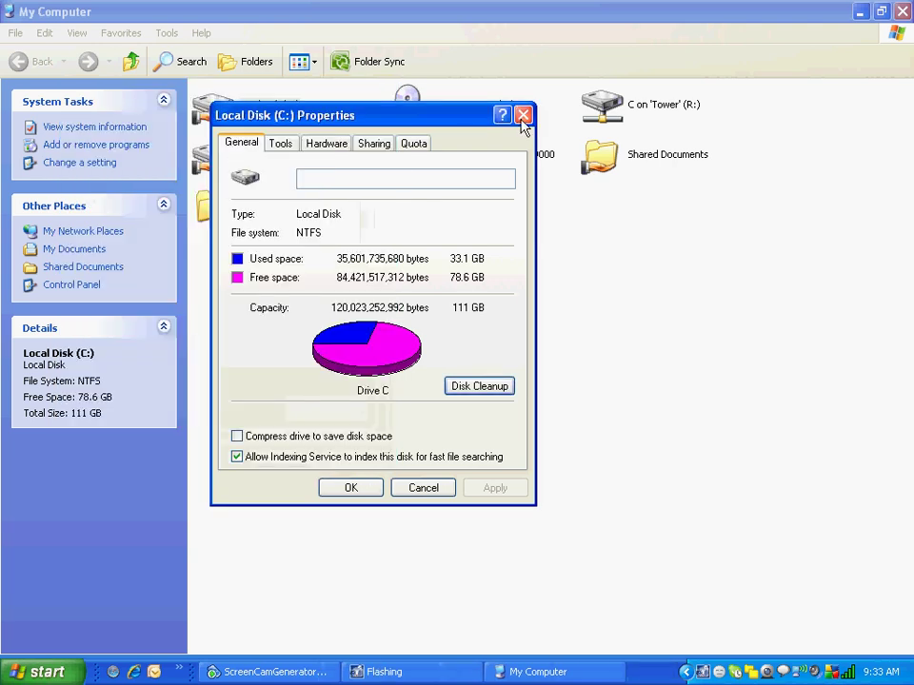
left_click(523, 116)
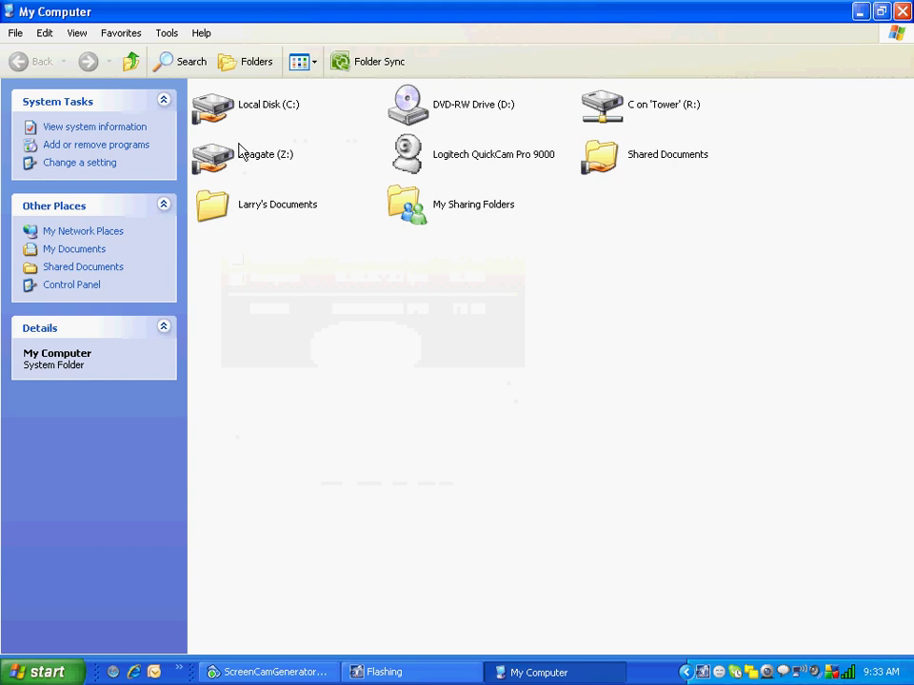